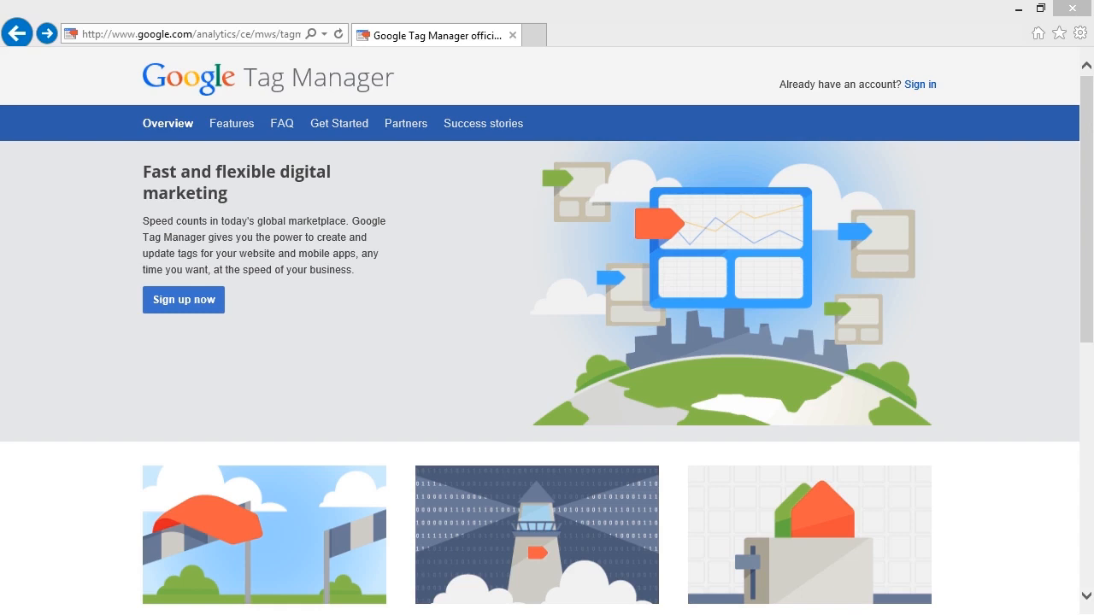
Sign up for Tag Manager and set up an account named My Homepage that shares data anonymously with Google and others
left_click(204, 306)
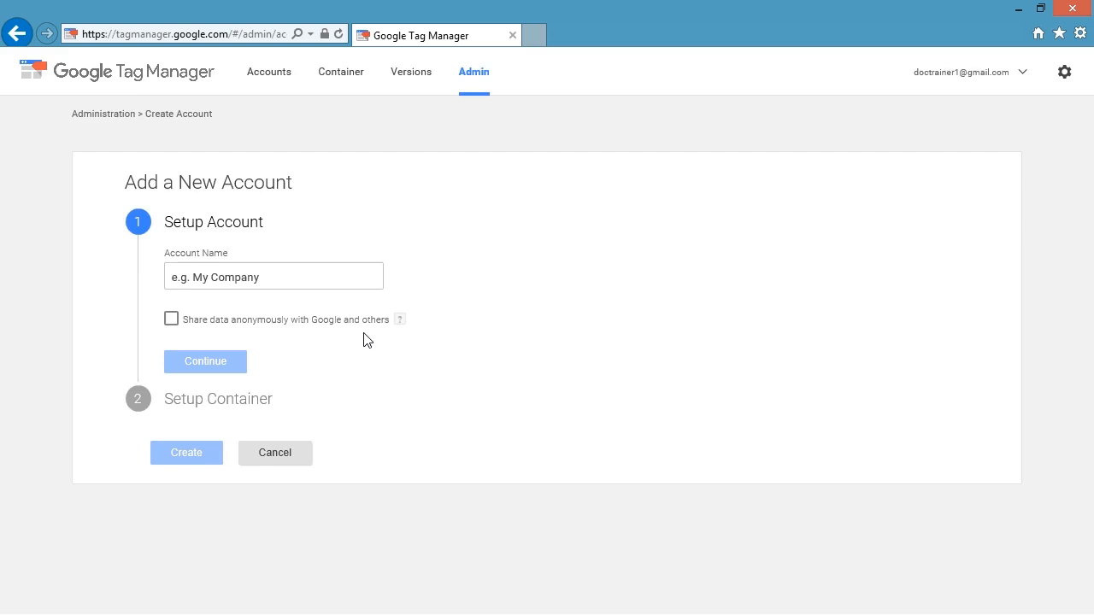
left_click(269, 278)
type("My ")
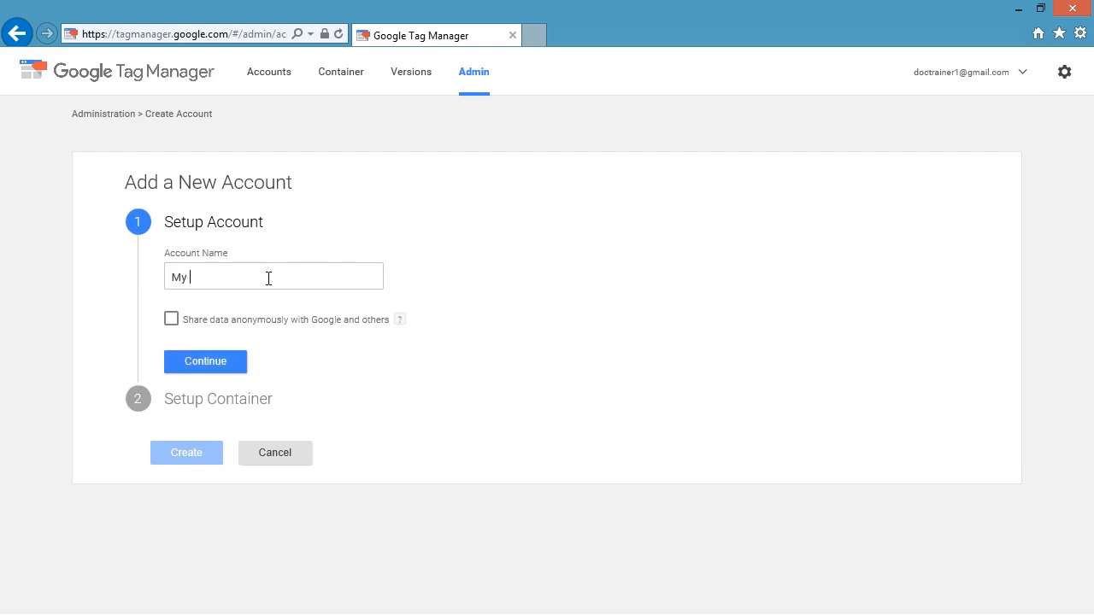
type("Homepage")
mouse_move(399, 323)
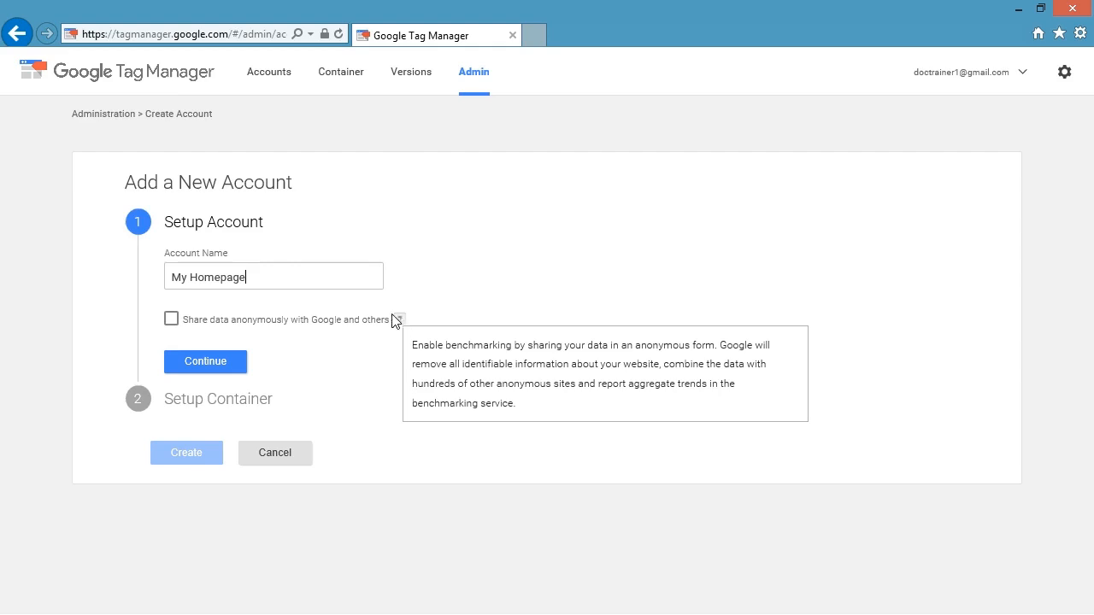
left_click(171, 320)
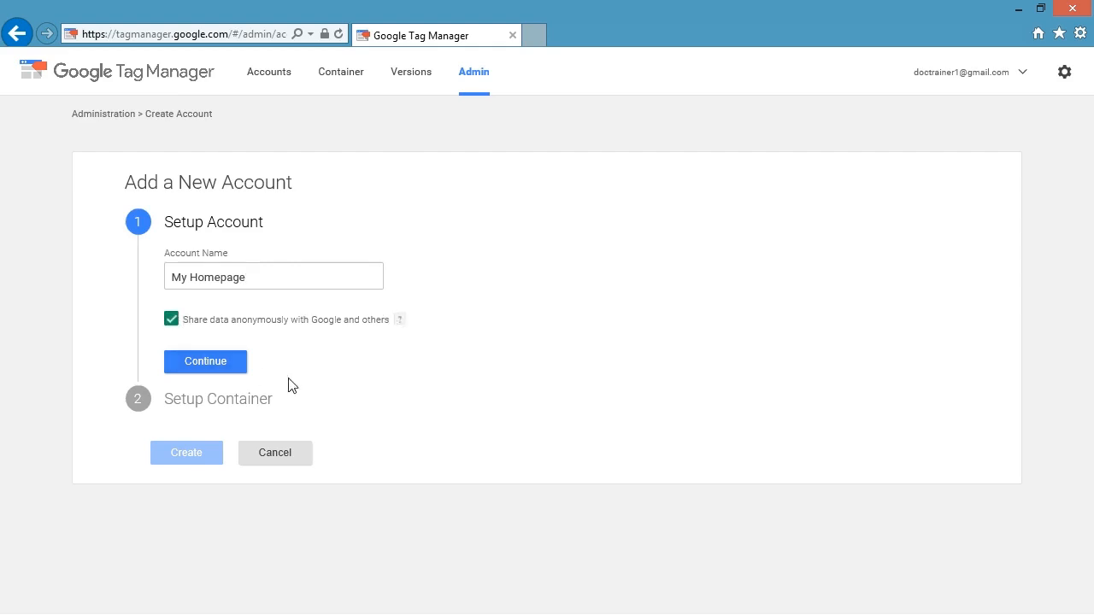
left_click(213, 366)
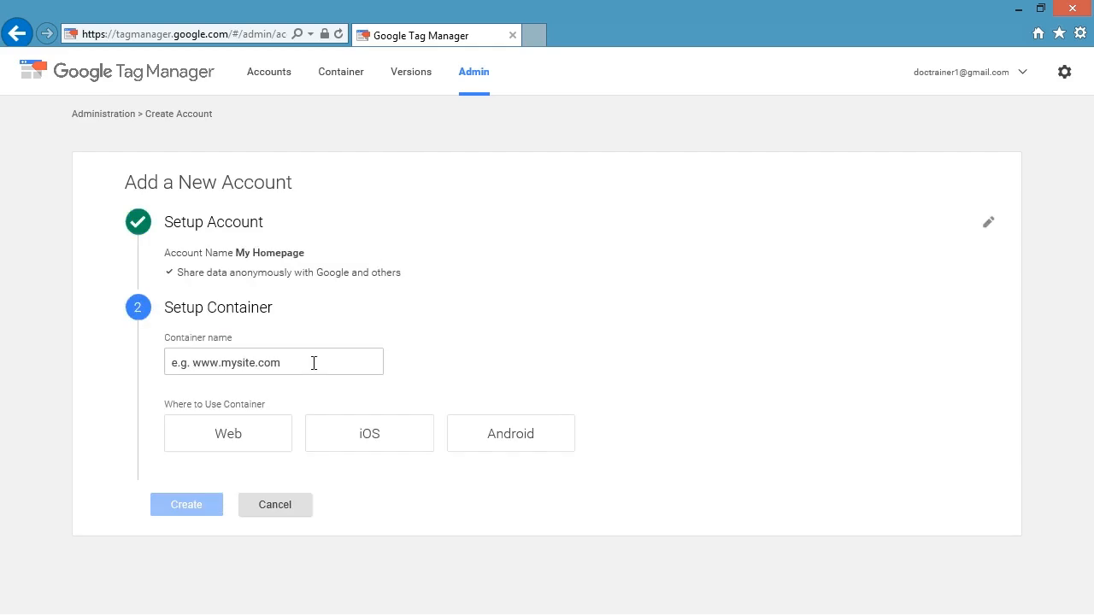
Create a Web container named My Homepage Container and accept the Terms of Service Agreement
left_click(313, 363)
type("My H")
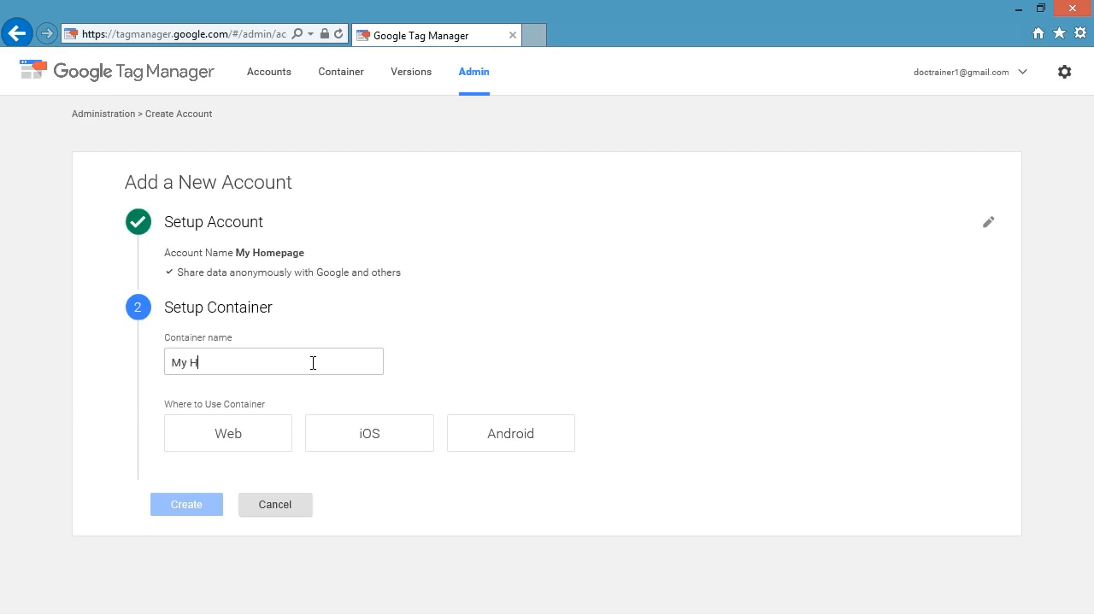
type("omepage Container")
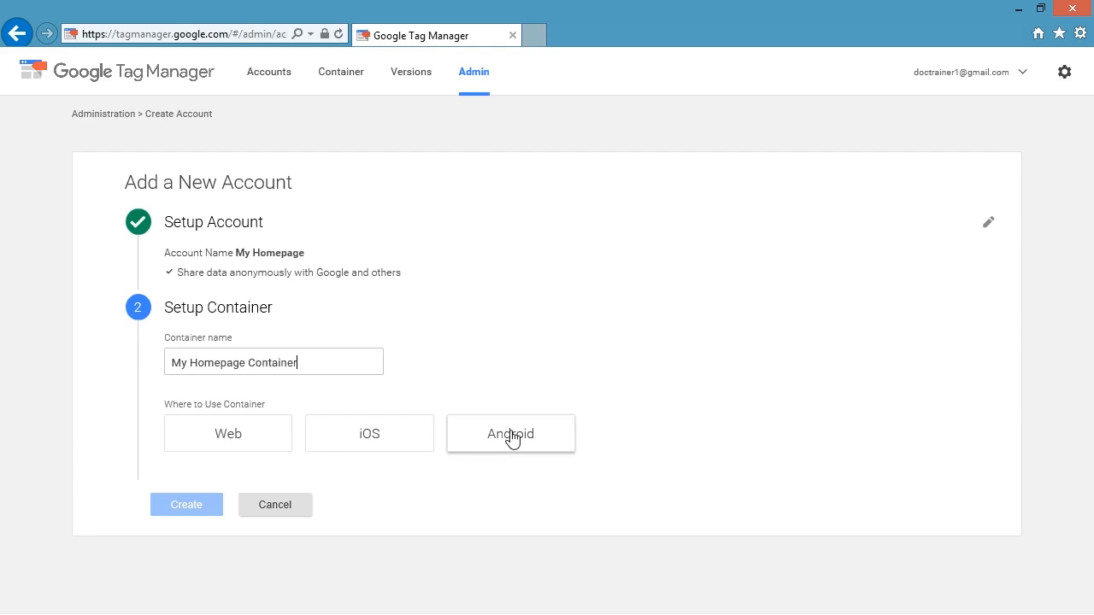
left_click(250, 446)
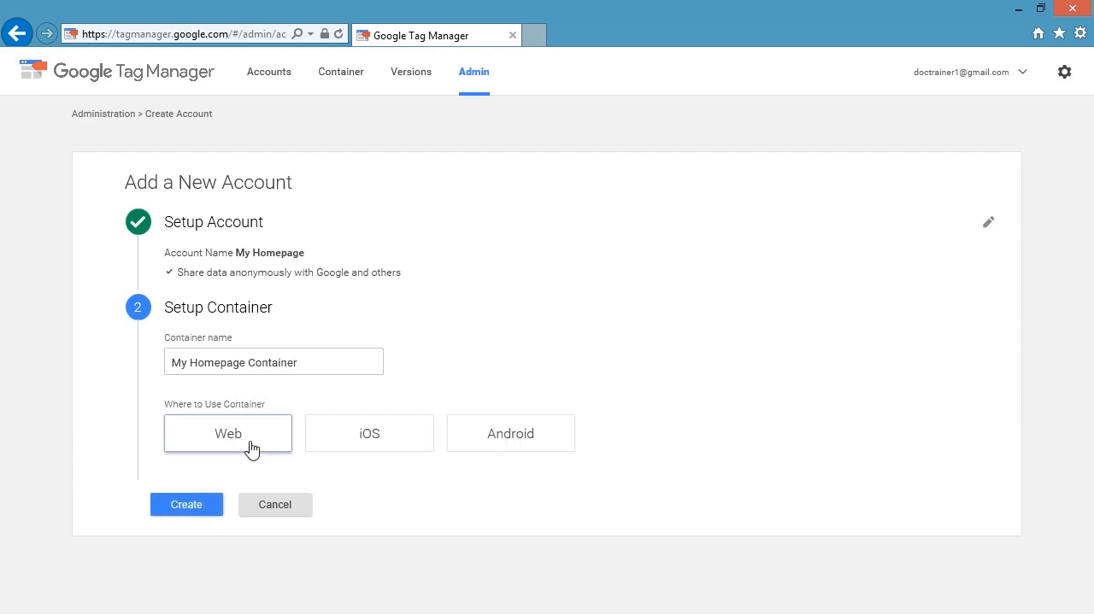
left_click(205, 506)
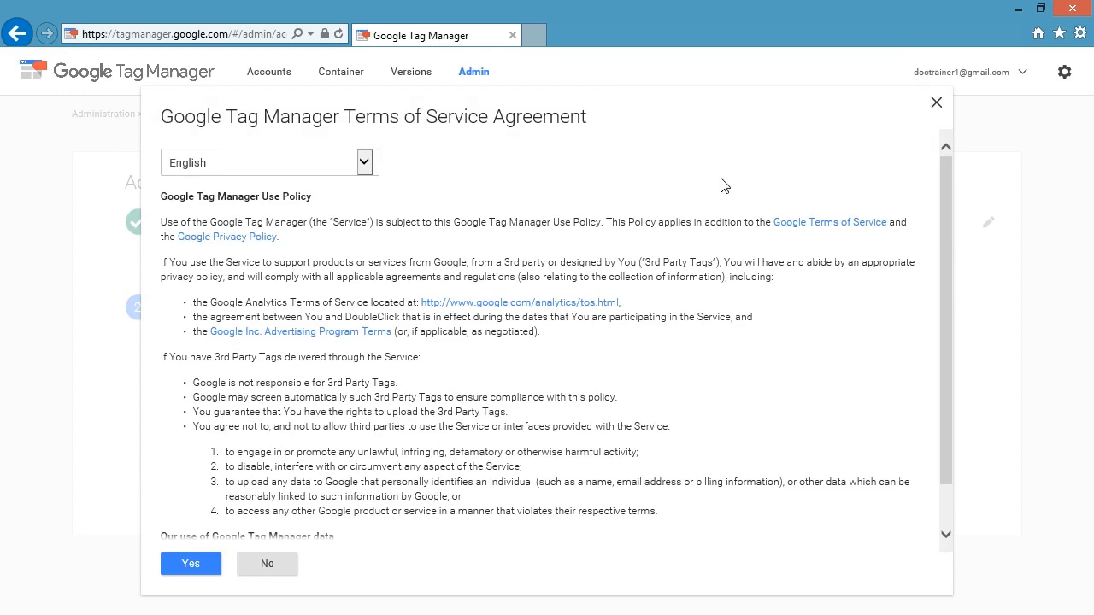
left_click_drag(947, 242, 944, 305)
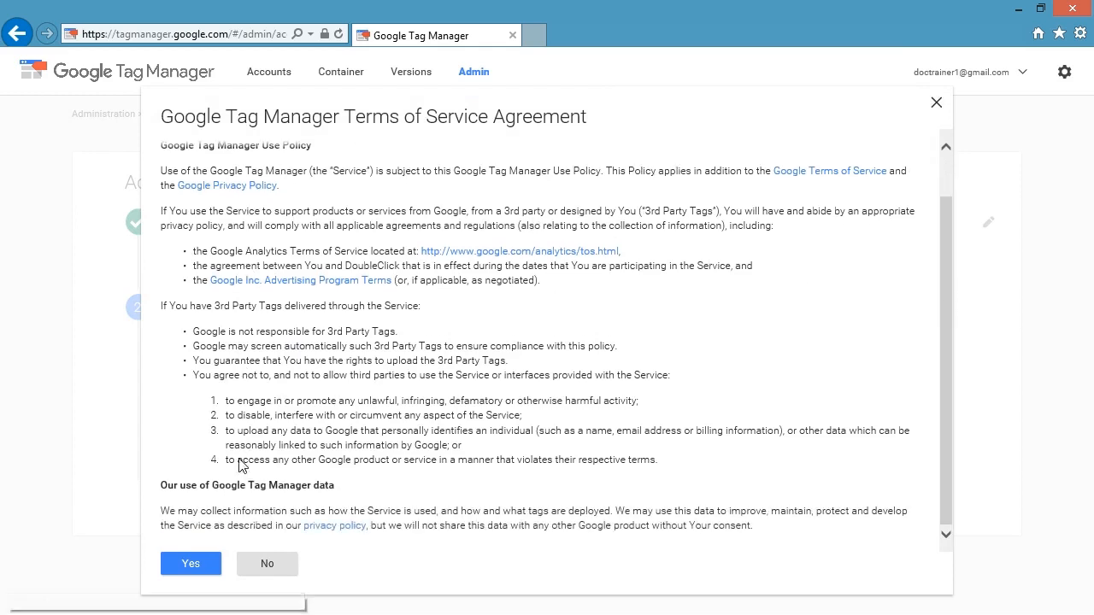
left_click(194, 565)
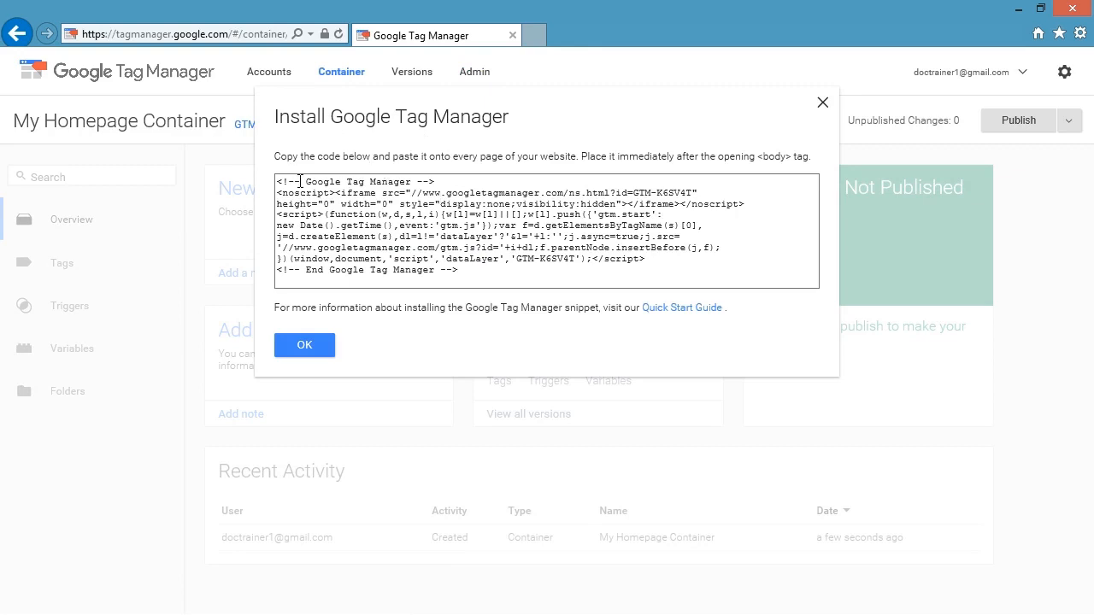
Copy the entire Google Tag Manager installation snippet
left_click_drag(279, 182, 507, 277)
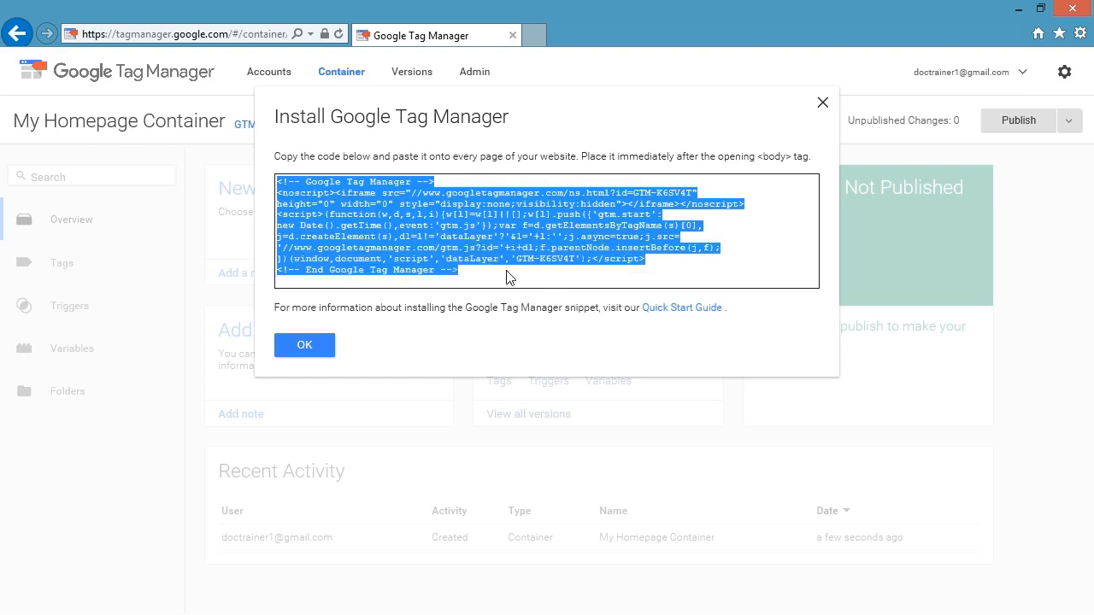
right_click(391, 228)
left_click(447, 288)
Switch to the Downloads folder in File Explorer and open the Index file with Notepad
key("alt+Tab")
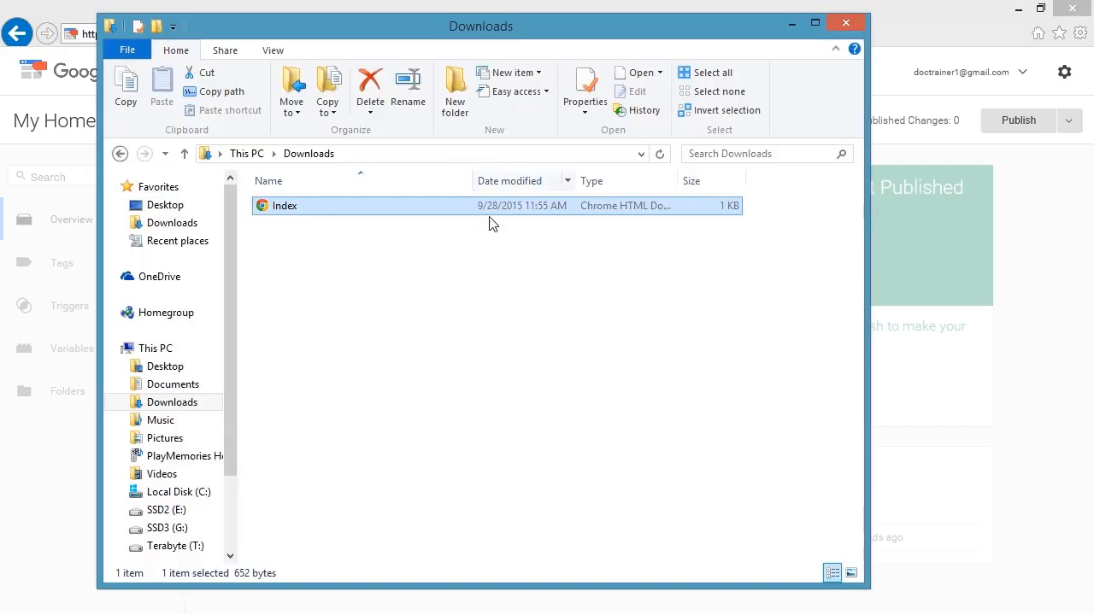
right_click(391, 211)
mouse_move(453, 255)
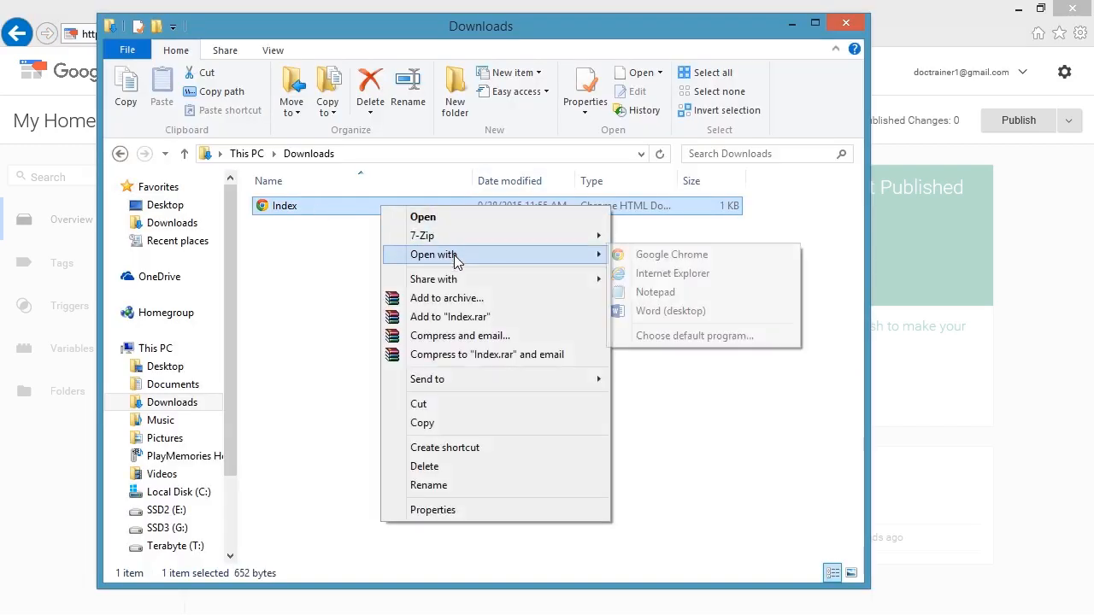
left_click(702, 292)
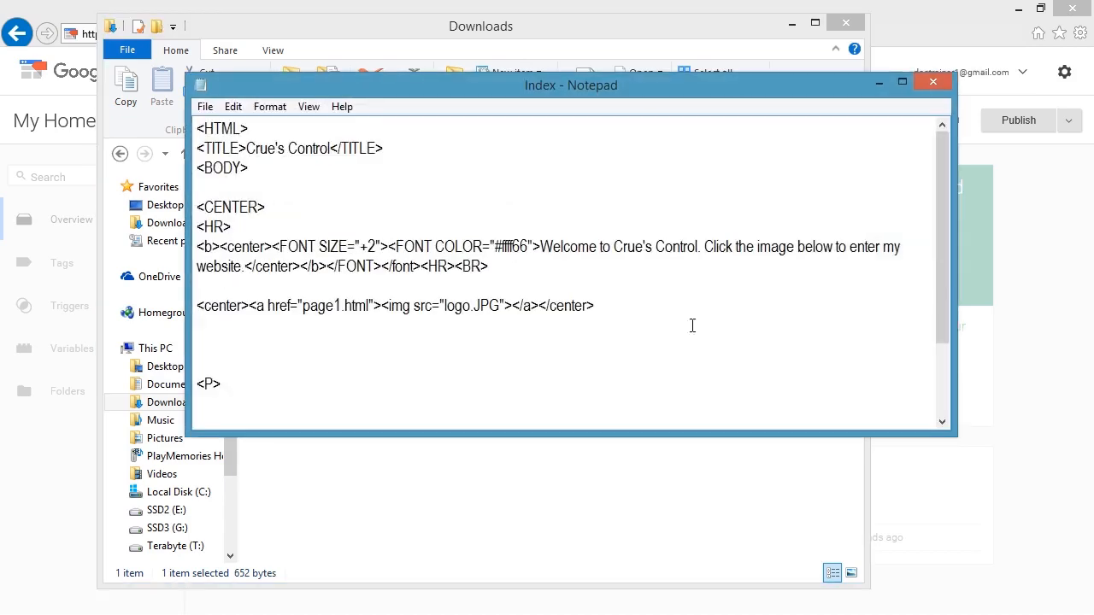
Paste the copied Tag Manager snippet immediately after the opening <BODY> tag
left_click(251, 169)
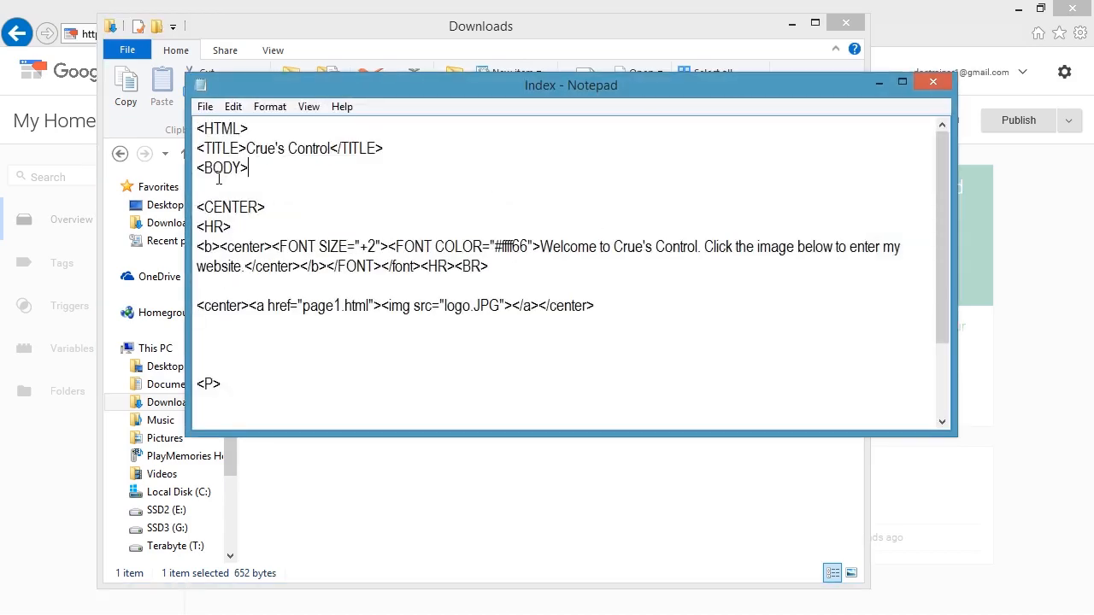
right_click(265, 170)
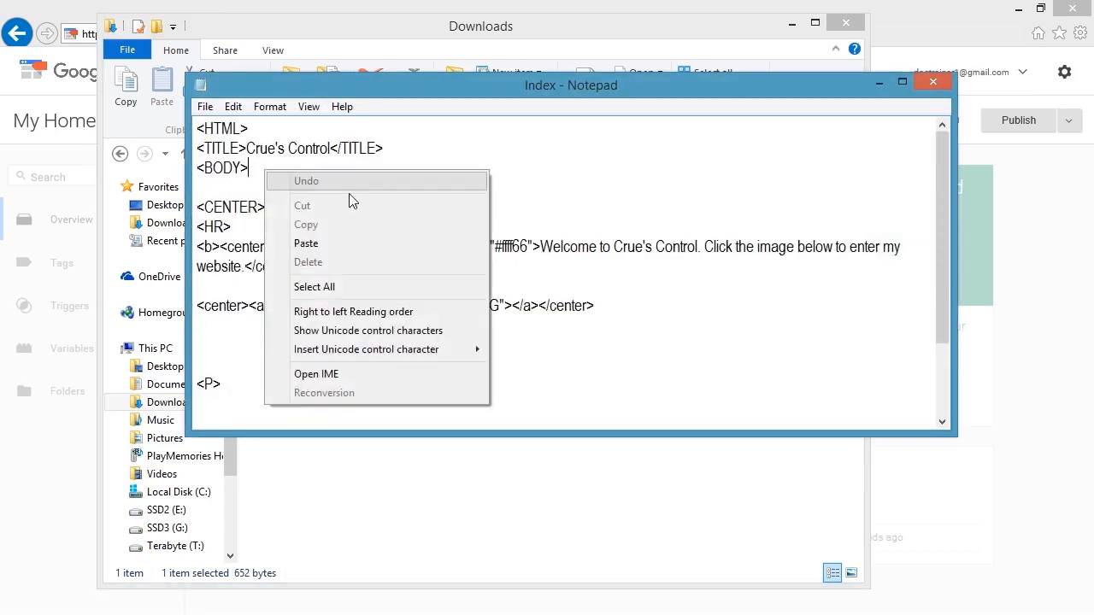
left_click(333, 236)
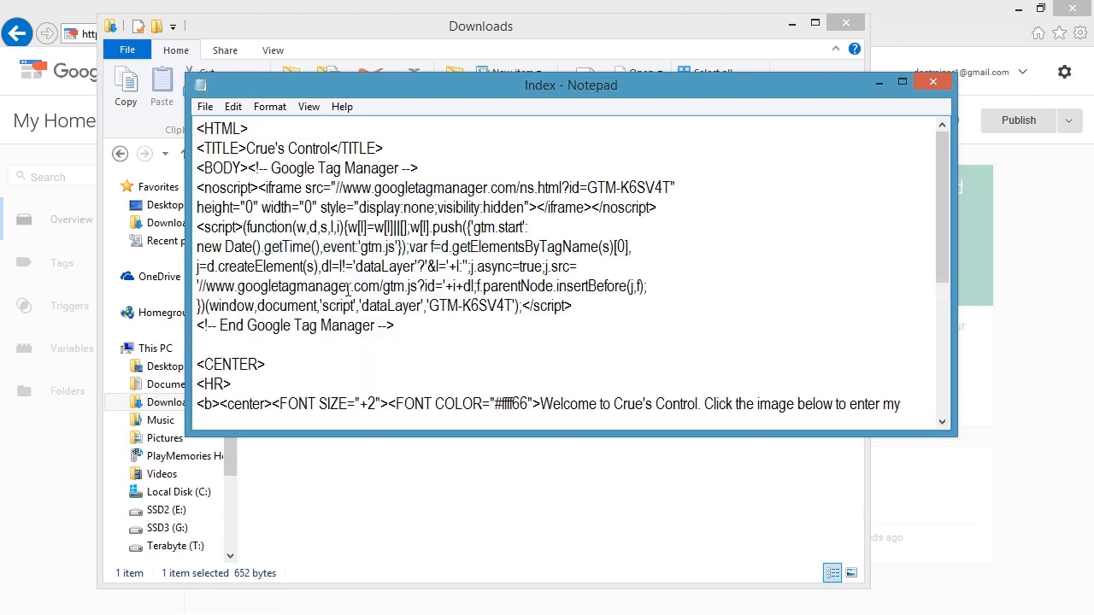
Save the edited Index file and close it
left_click(207, 109)
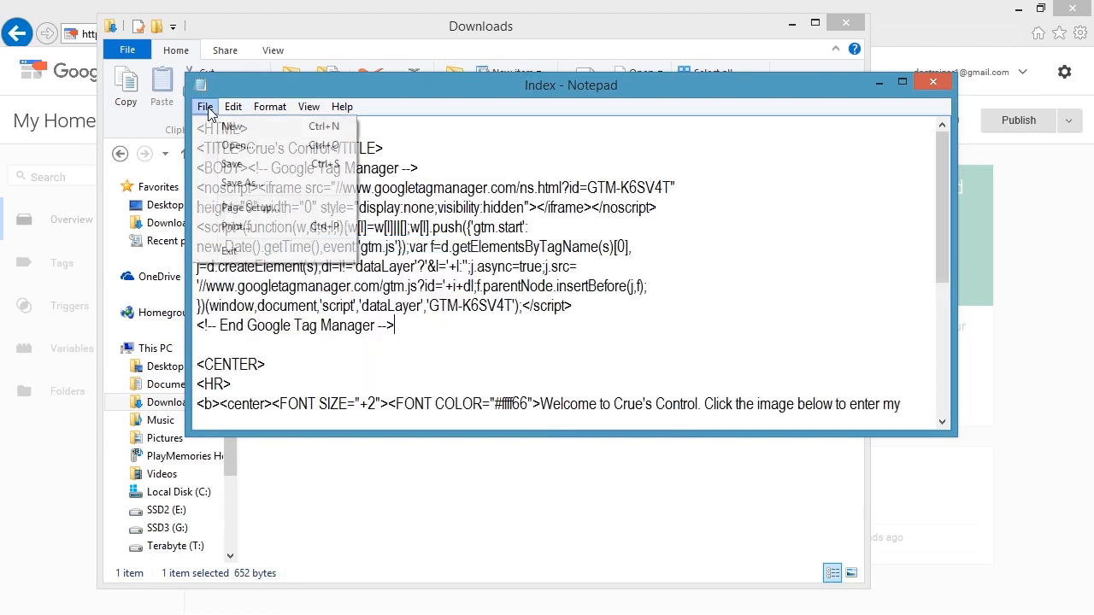
left_click(235, 165)
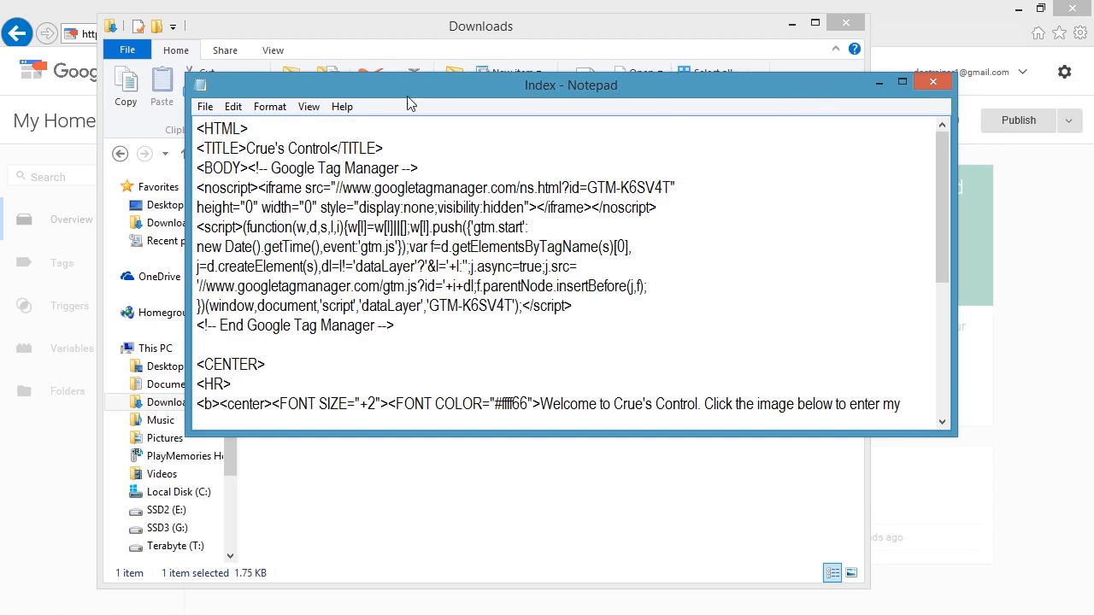
left_click(206, 108)
left_click(243, 164)
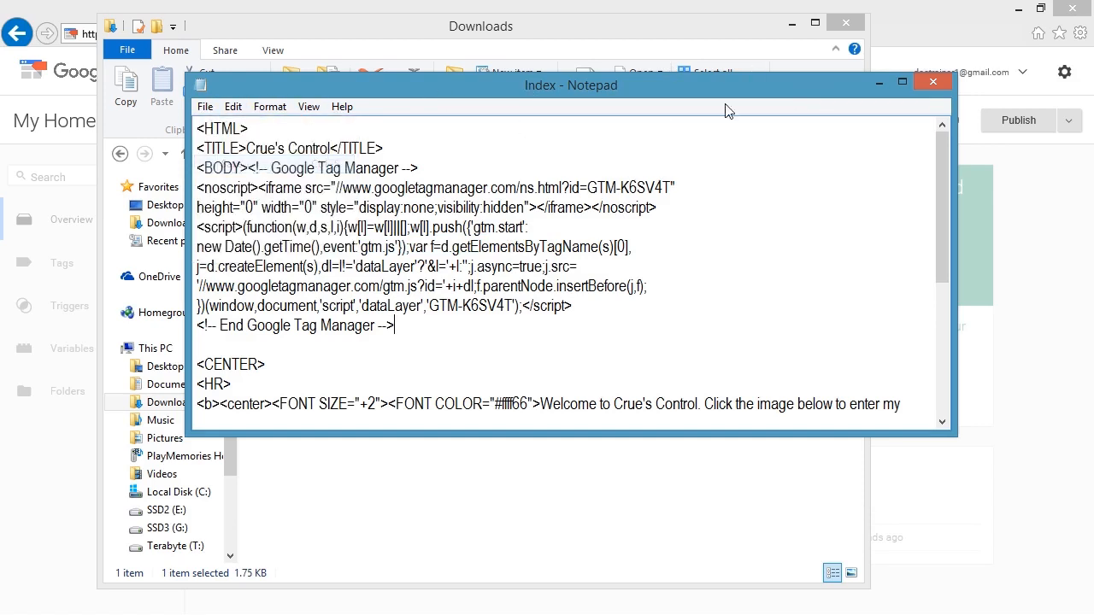
left_click(931, 84)
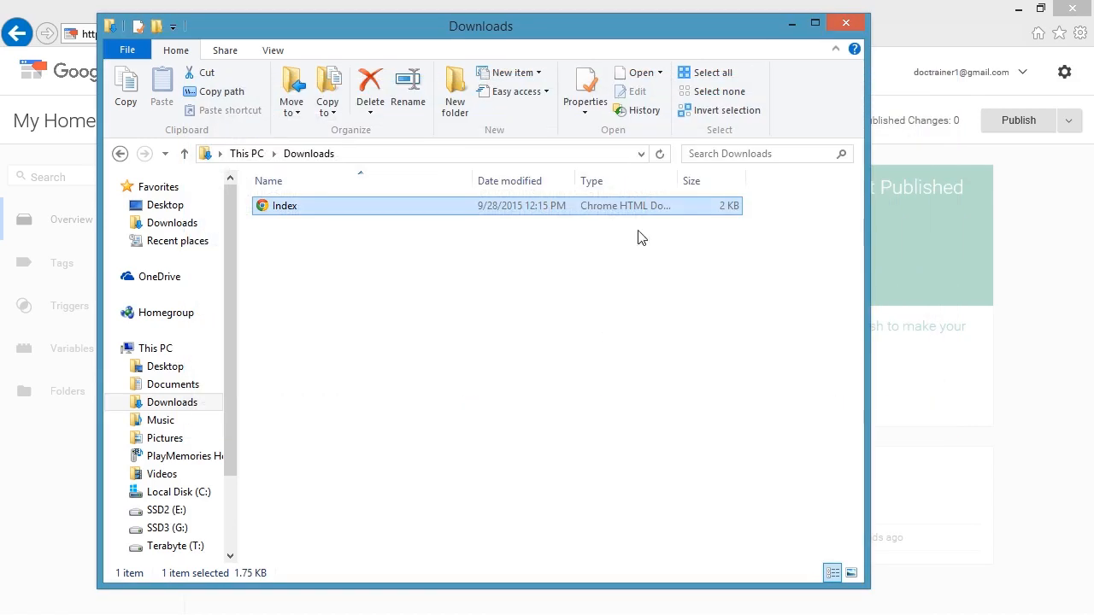
Return to Tag Manager in the browser, dismiss the installation dialog, and briefly reopen the snippet through the container ID
left_click(792, 23)
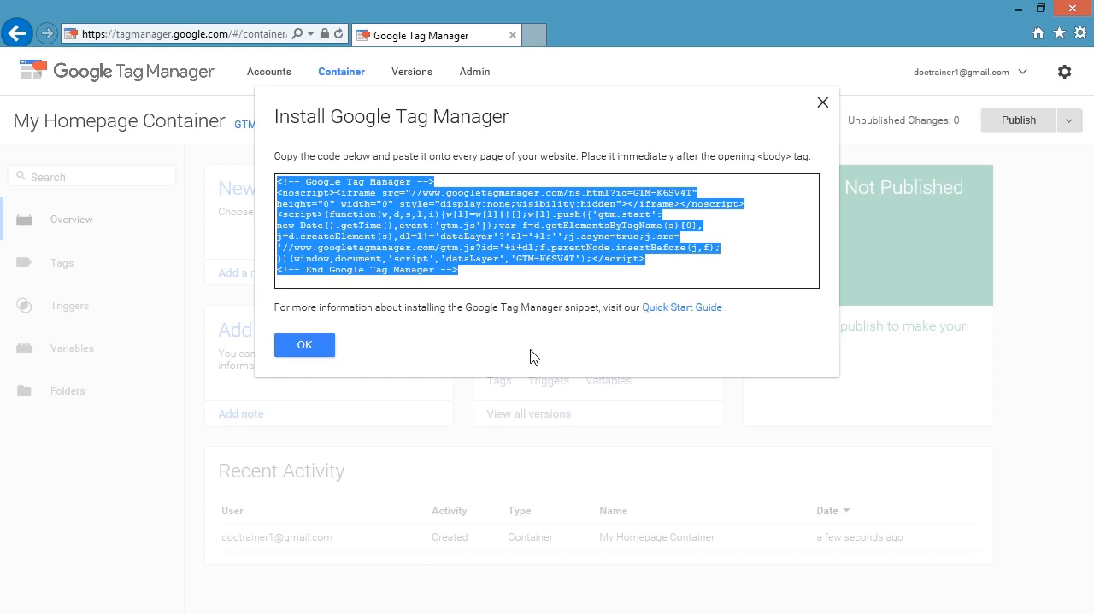
left_click(321, 347)
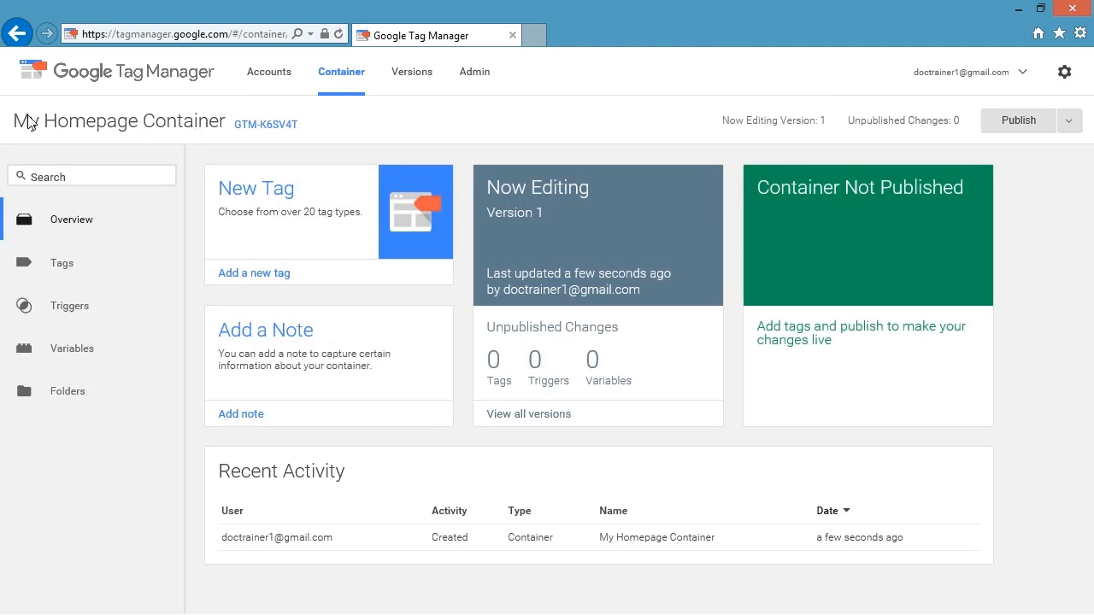
left_click(272, 127)
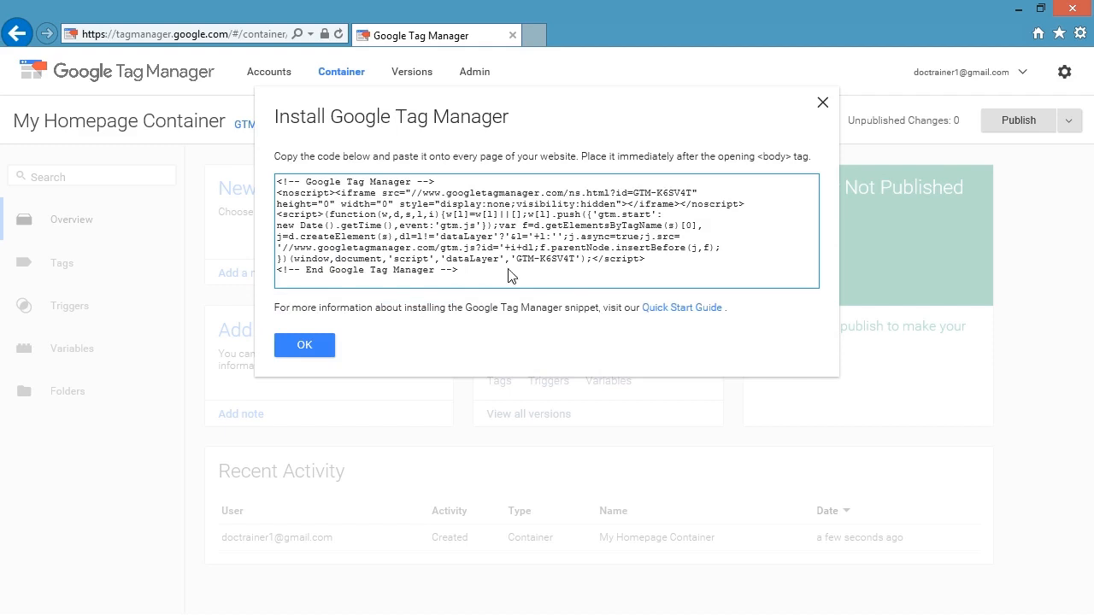
left_click(823, 103)
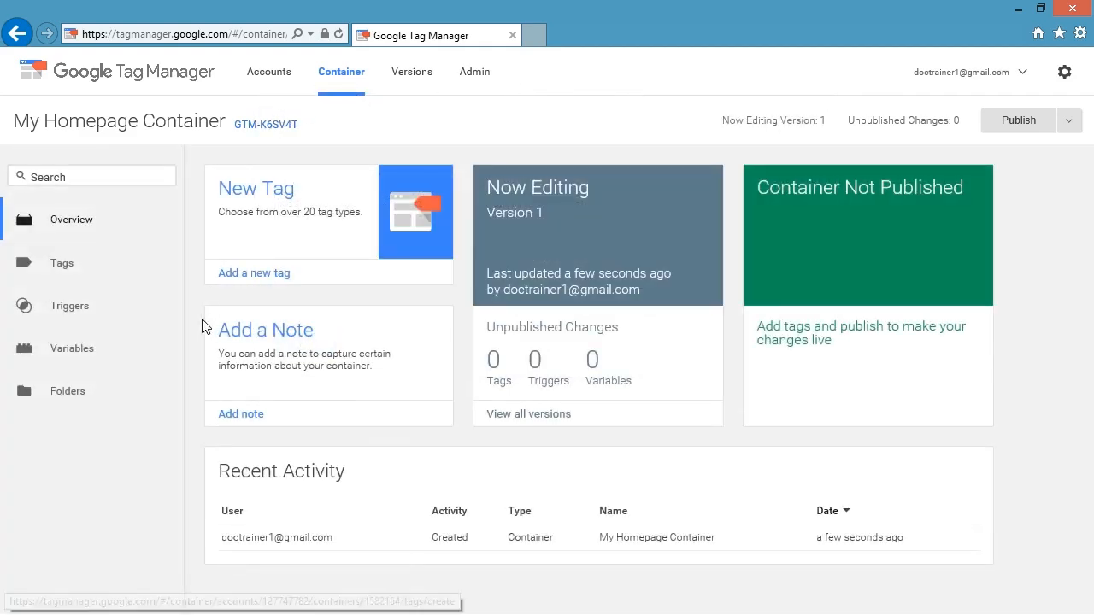